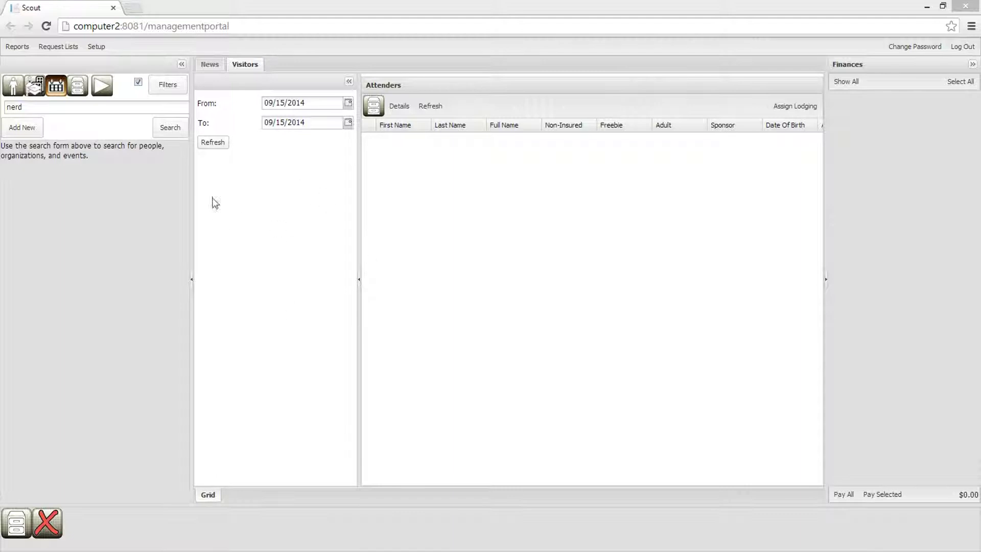
Step: Search the existing events for "nerd"
drag(76, 107, 10, 107)
click(170, 127)
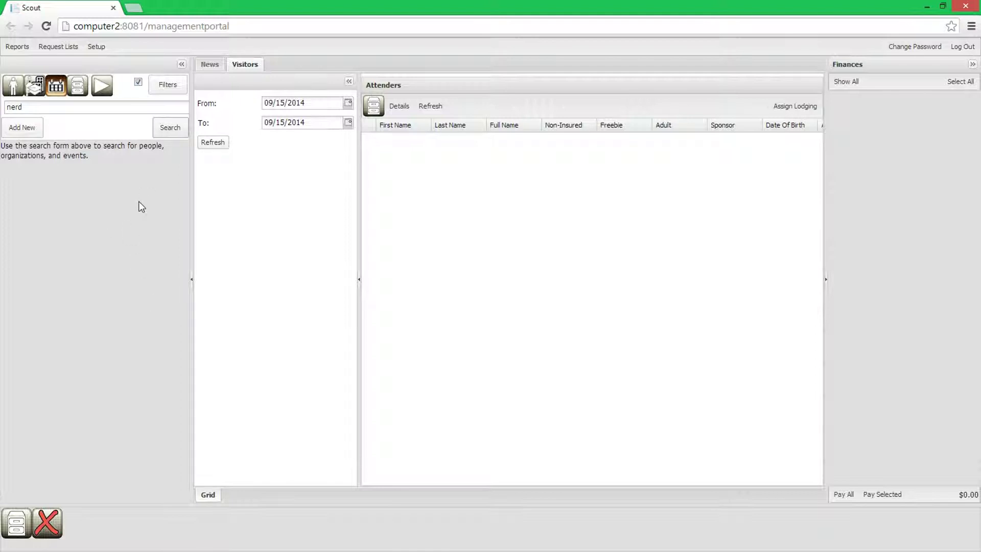
Step: Add a new event named "Nerd Camp" with the code NC-15-A
click(28, 133)
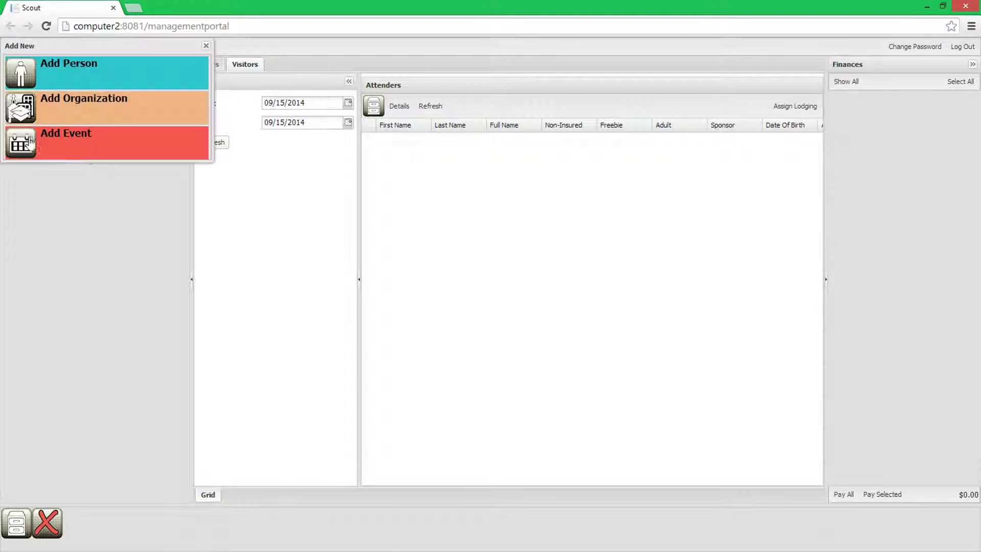
click(75, 141)
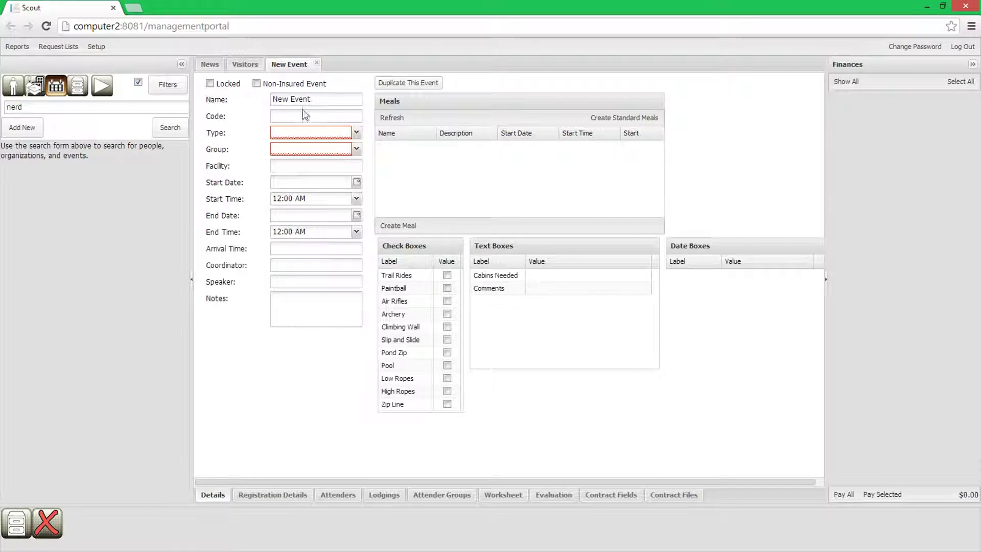
drag(326, 99, 167, 110)
text(Nerd Camp)
key(Tab)
text(NC-15-A)
Step: Change the Nerd Camp event's code to NC2015A
double_click(289, 115)
double_click(299, 116)
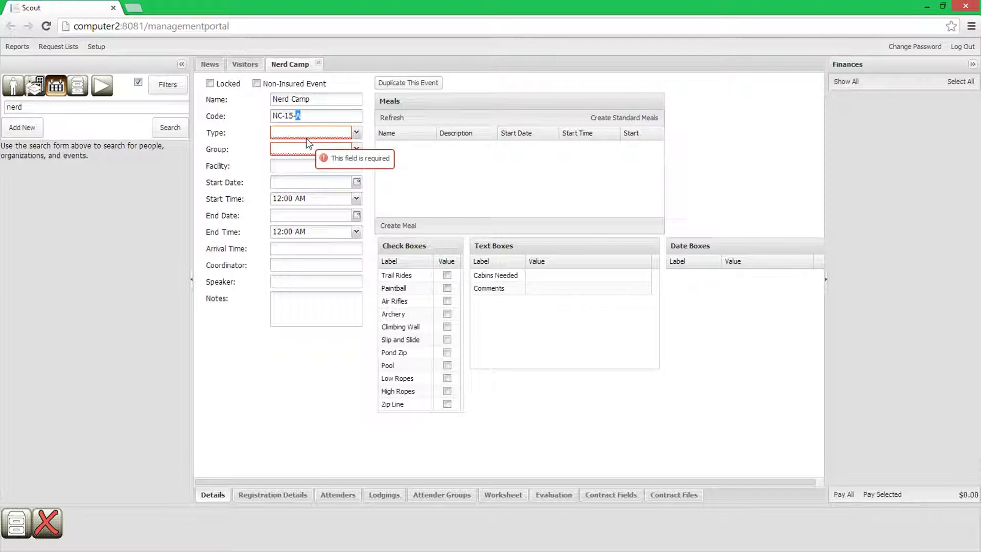
click(323, 116)
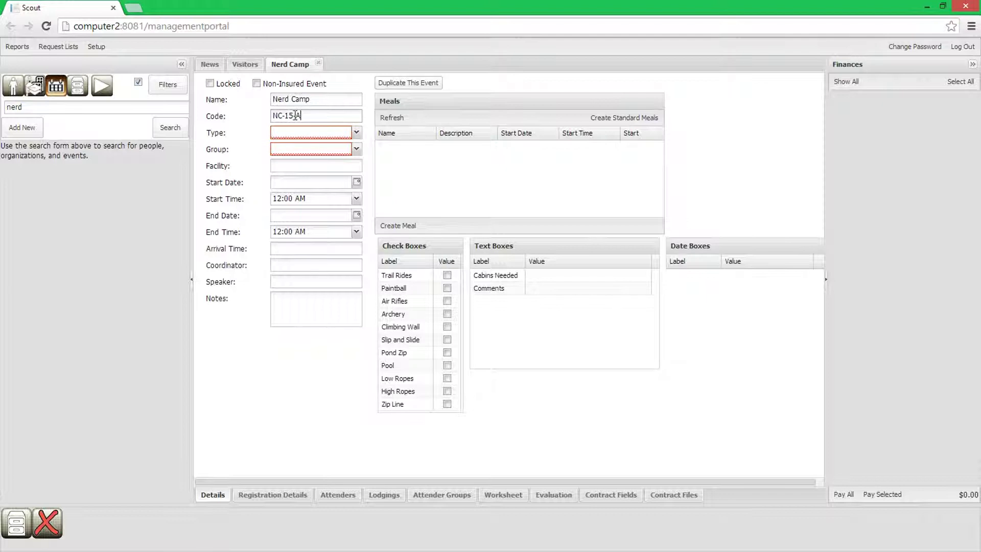
drag(304, 117, 263, 123)
click(312, 118)
key(Left)
key(BackSpace)
key(BackSpace)
text(20)
double_click(316, 116)
click(316, 116)
double_click(324, 87)
drag(324, 88, 326, 84)
click(326, 85)
click(319, 99)
Step: Set the event's type to Custom, its group to MR-Men's and its facility to RiverVille
click(357, 134)
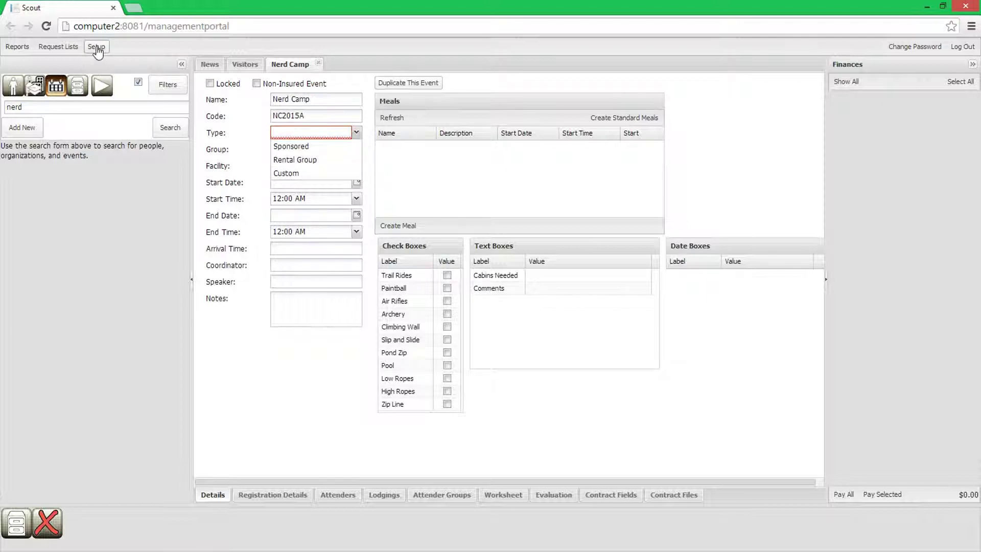
click(301, 174)
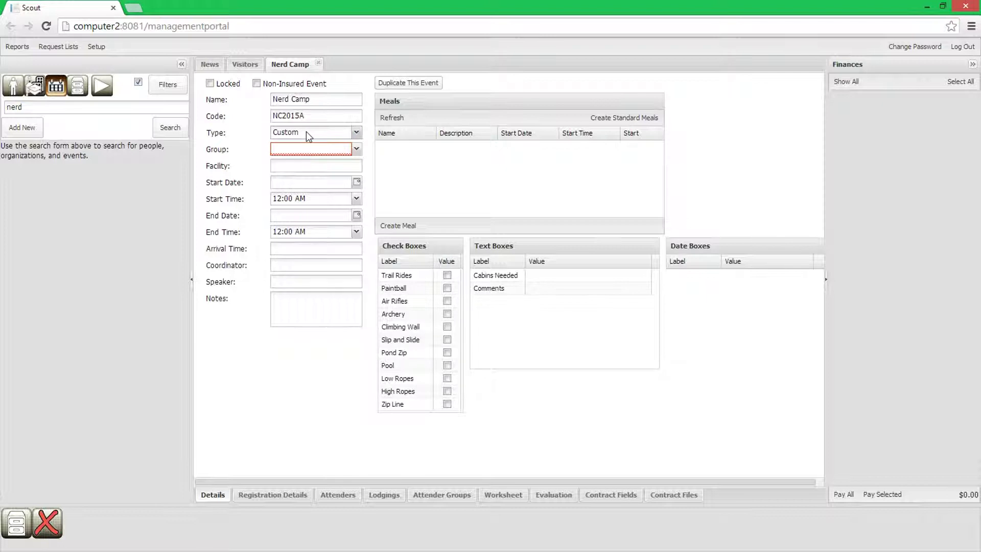
click(355, 149)
drag(355, 202, 344, 222)
click(305, 225)
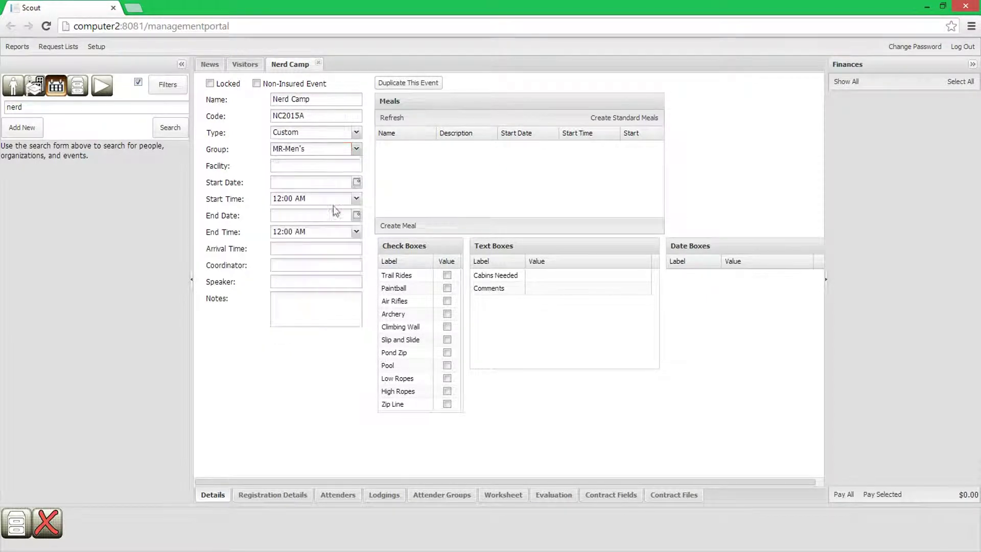
click(357, 151)
click(357, 152)
click(321, 163)
text(RiverVille)
Step: Set the event's start to June 15, 2015 at 5:00 PM
click(335, 183)
text(6/)
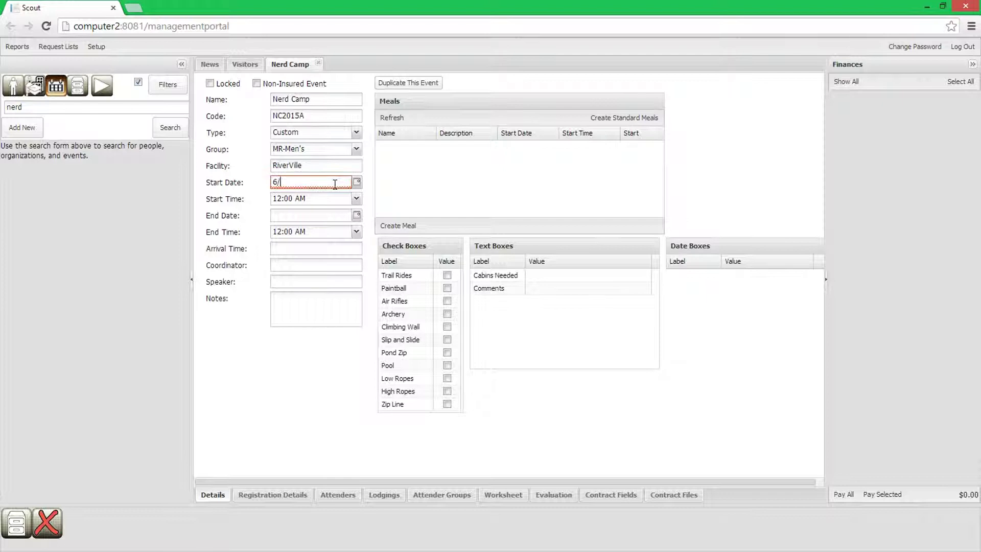
text(15/2015)
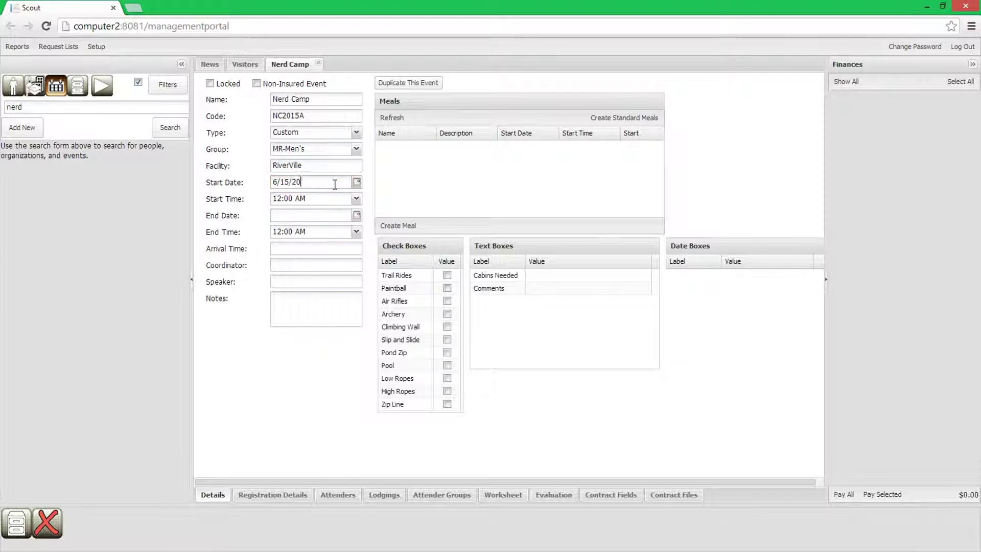
click(356, 198)
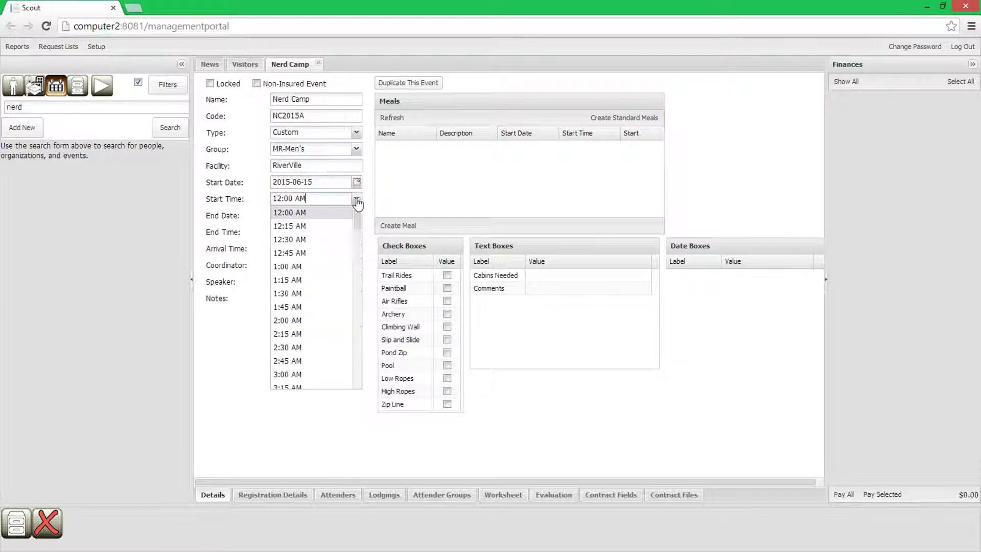
scroll(318, 333, down, 15)
scroll(302, 358, up, 3)
scroll(302, 358, up, 5)
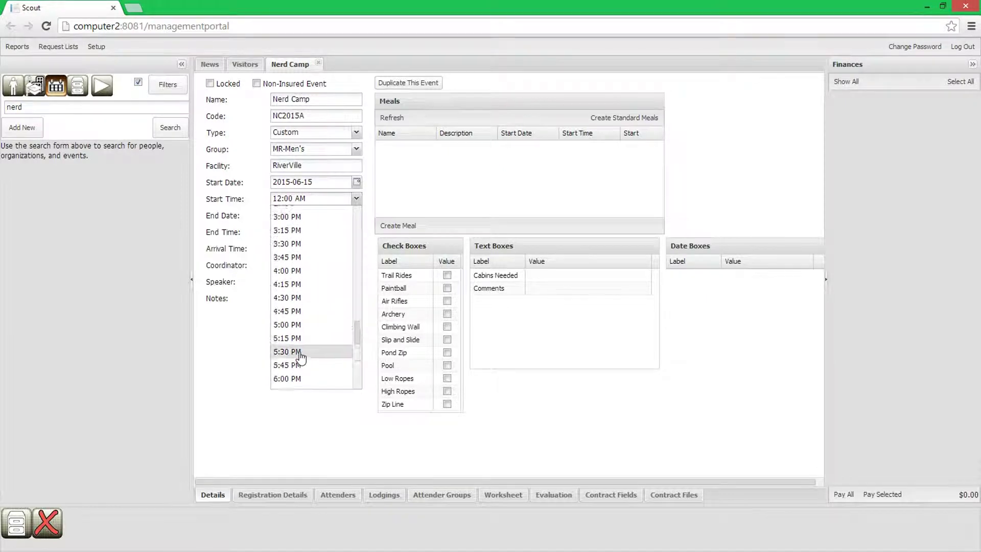
click(300, 263)
Step: Set the event's end to June 20, 2015 at 1:00 PM
click(340, 215)
text(6/)
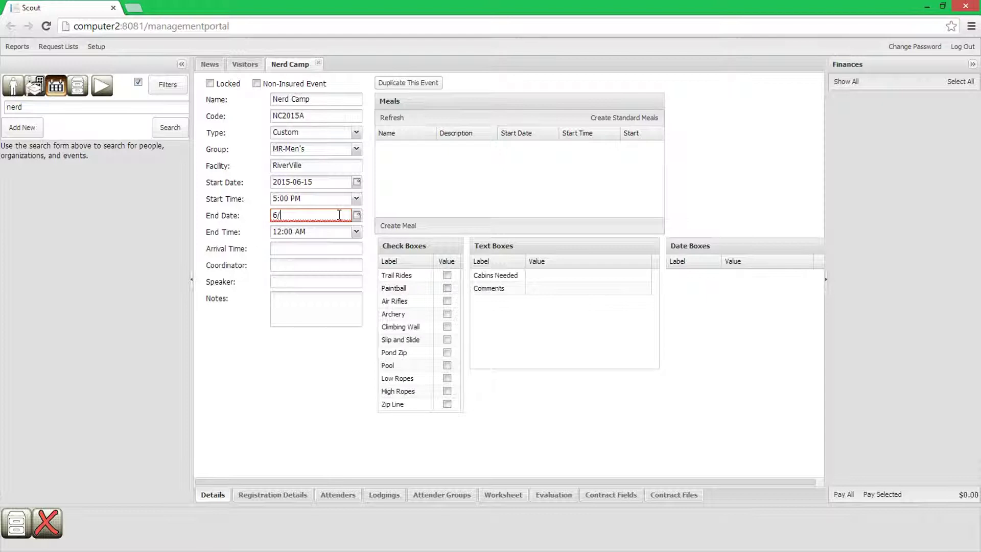
text(20/2015)
click(356, 231)
scroll(305, 322, down, 6)
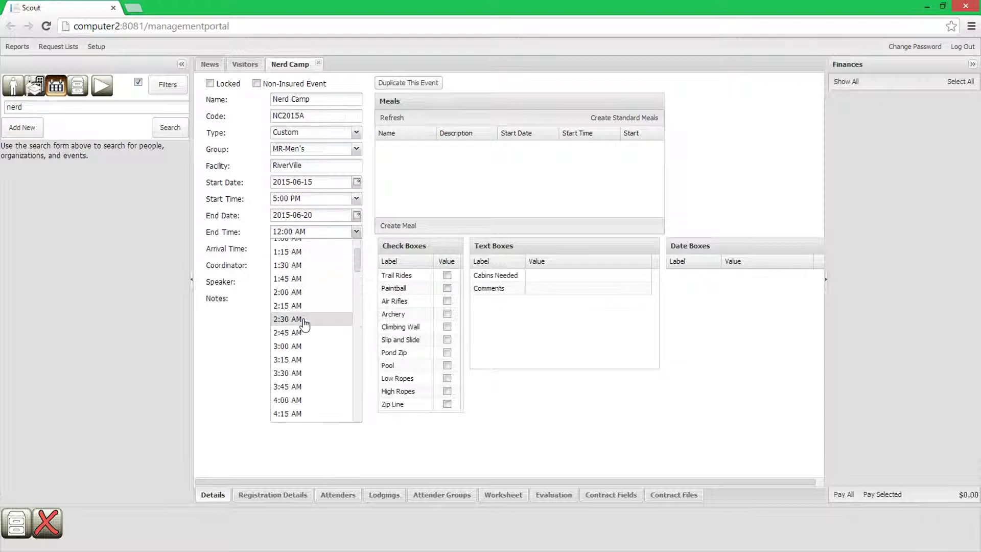
scroll(305, 322, down, 6)
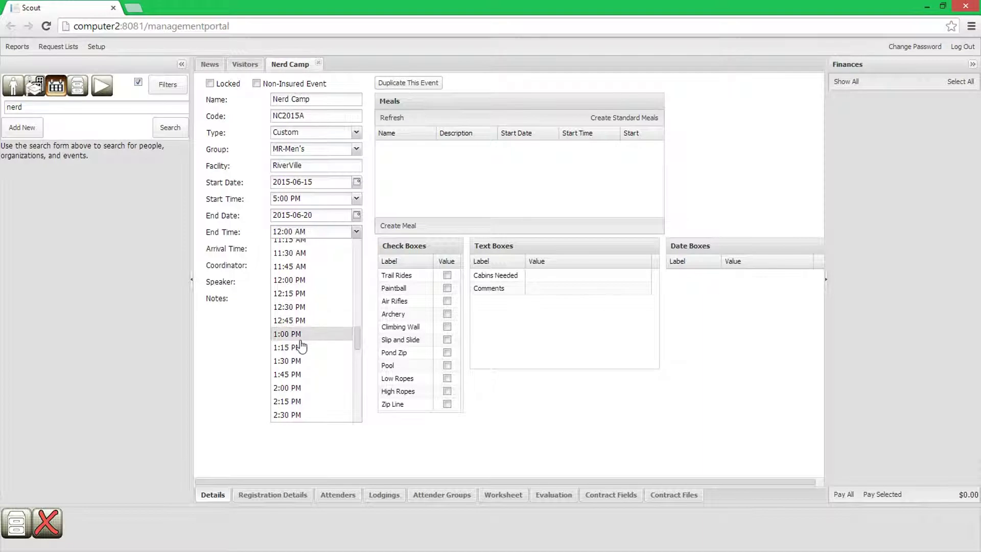
click(300, 335)
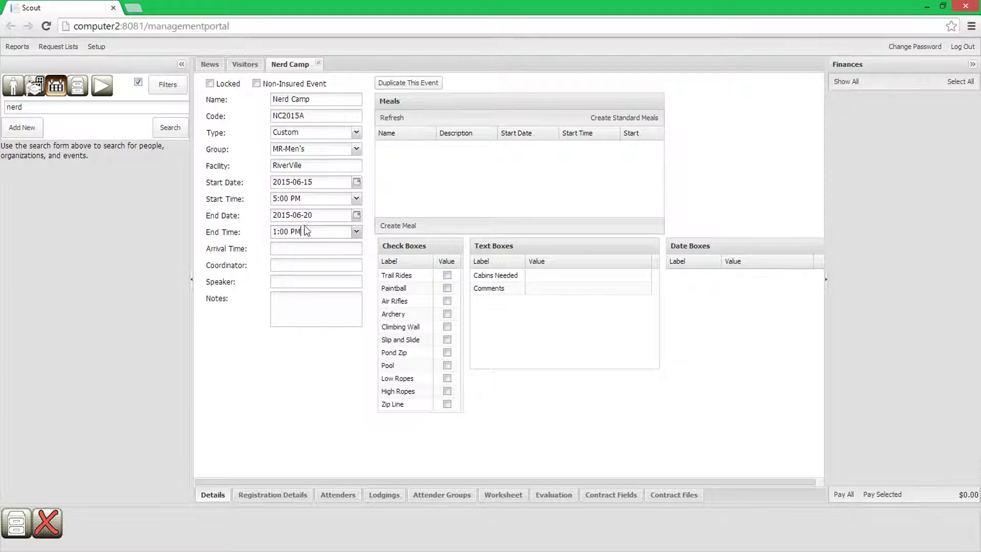
Step: Enter an arrival time of "2-5 pm" and fill in the coordinator's and speaker's names for the event
click(306, 247)
text(2-5 pm)
click(325, 266)
text(Dennis)
key(Tab)
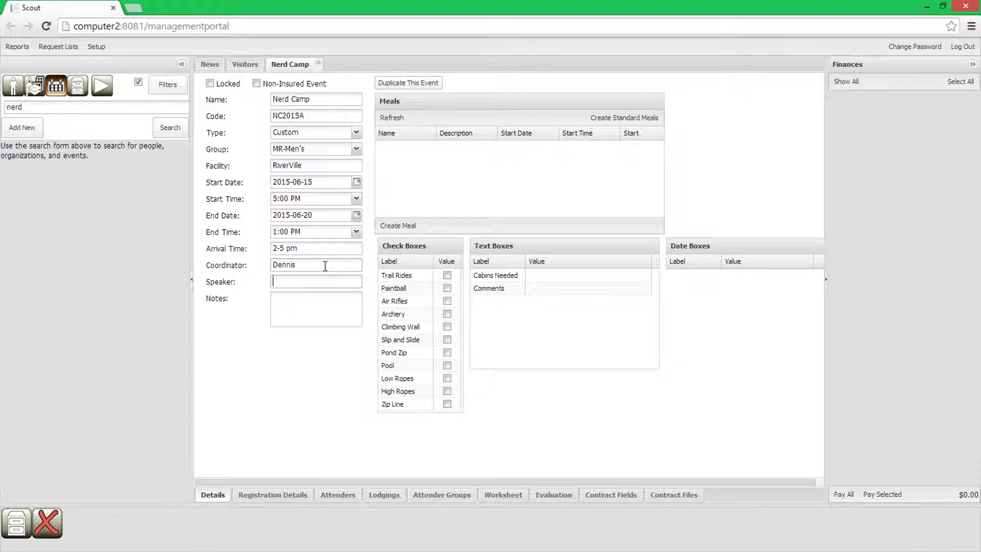
text(Mr. Nerdy Hims)
text(elf)
click(300, 305)
Step: Search the existing events for "teen"
click(39, 108)
text(teen)
key(Return)
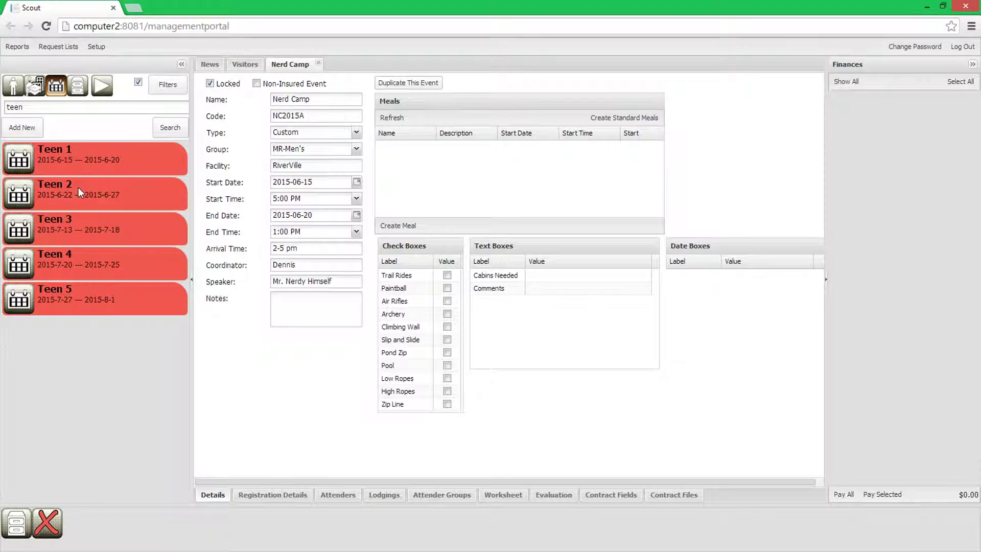
Step: View the search filter settings, close them unchanged, and rerun the "teen" search with filtering turned off
click(155, 88)
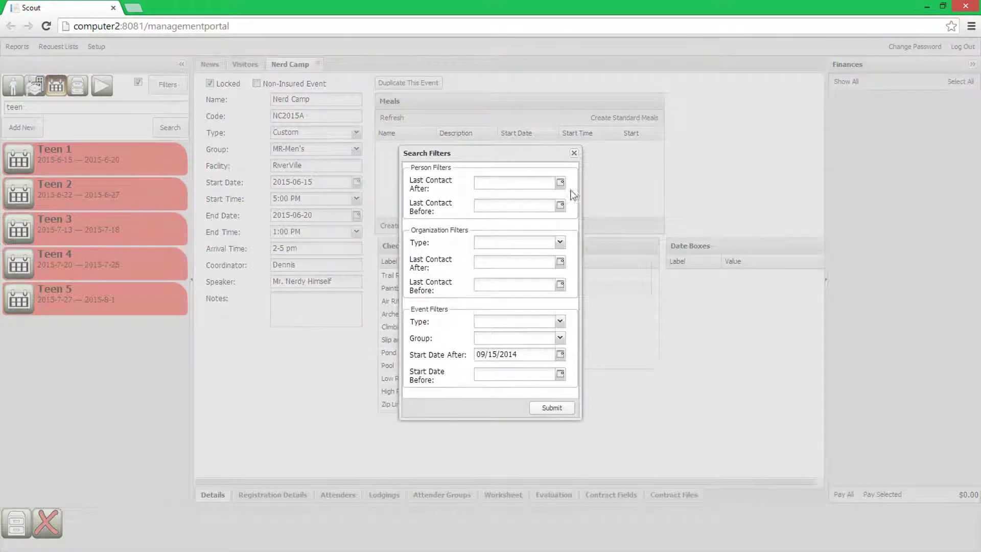
click(574, 153)
click(472, 316)
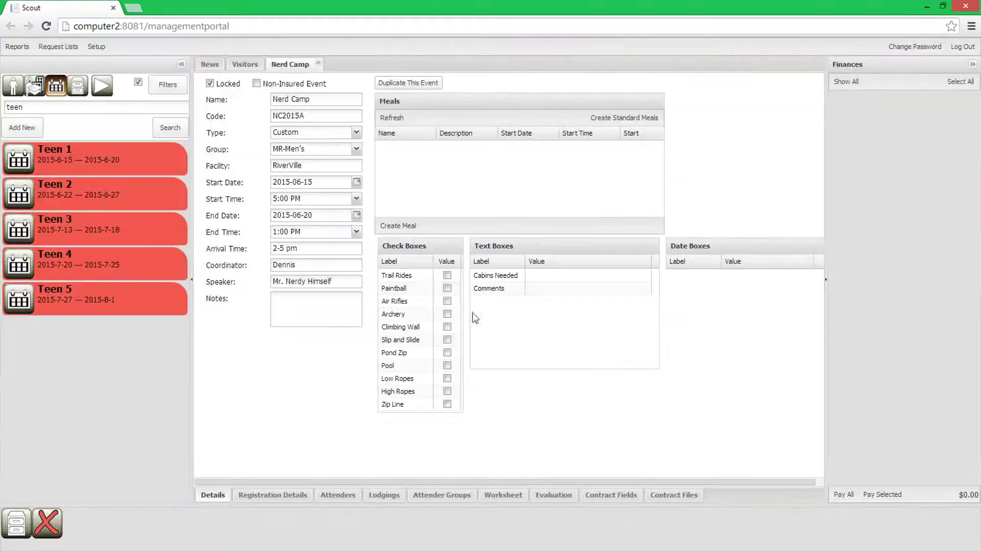
click(169, 130)
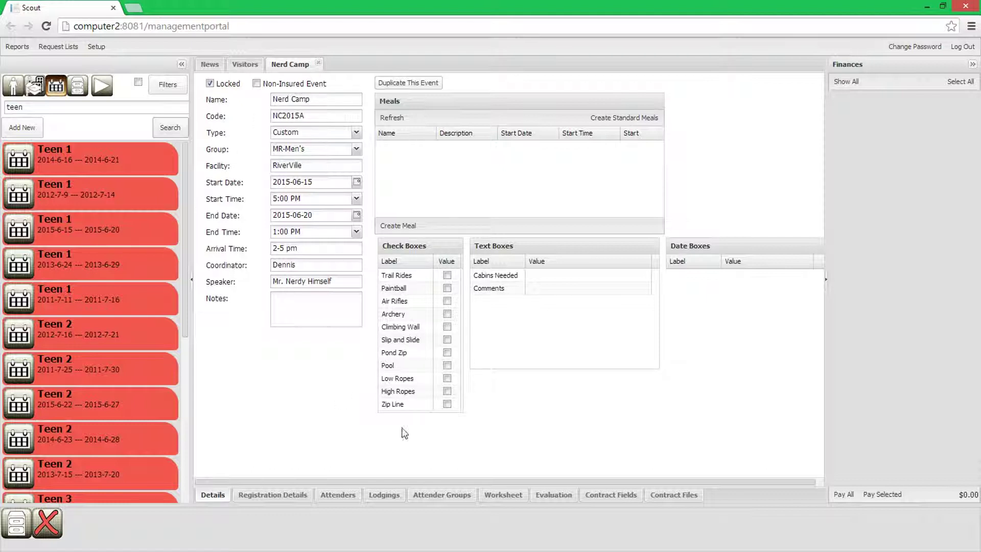
Step: Unlock the Nerd Camp event and mark it as a non-insured event
click(232, 85)
Step: Open the event's meal creation form, view the available meal levels, and close the form without creating a meal
click(397, 226)
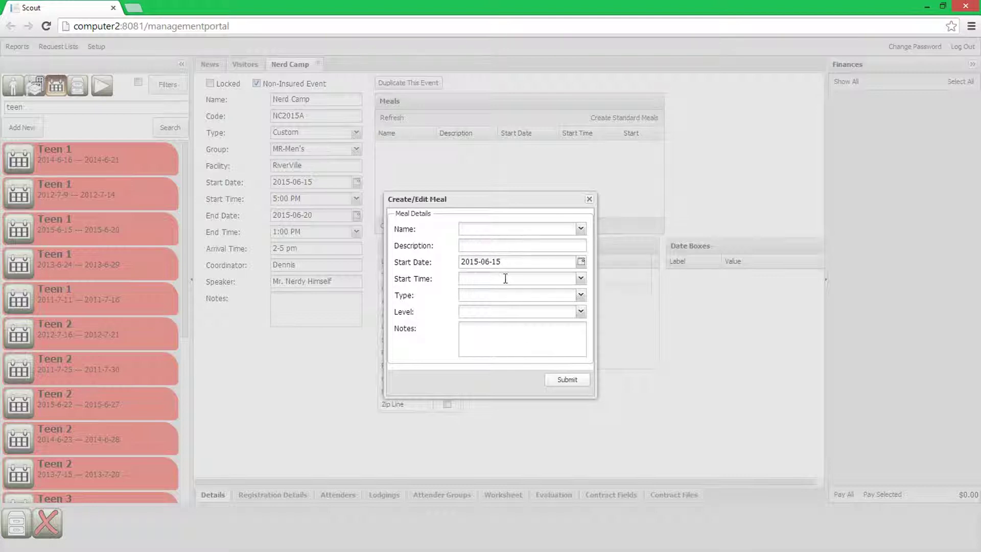
click(581, 312)
click(590, 198)
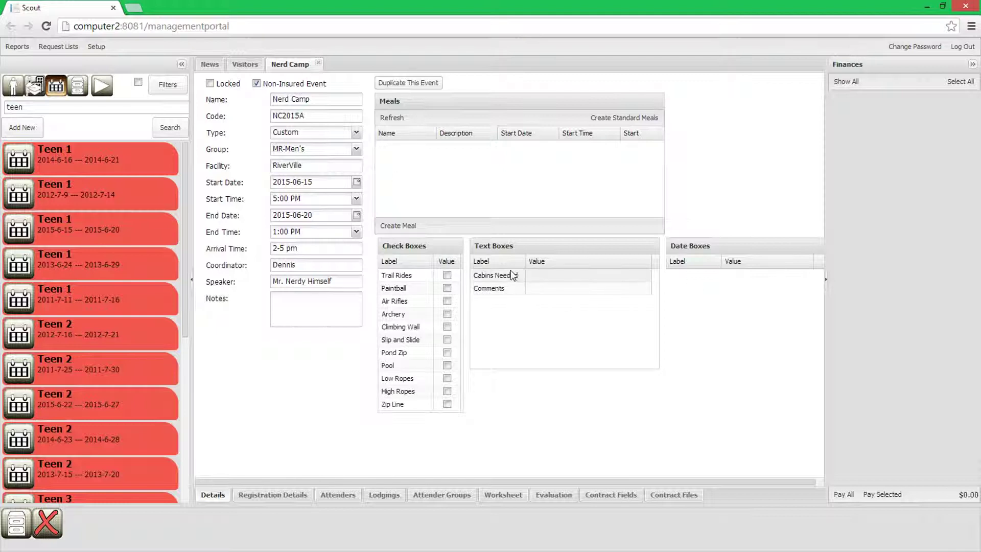
Step: Enable the Paintball, Climbing Wall and Pool options for the event
click(447, 288)
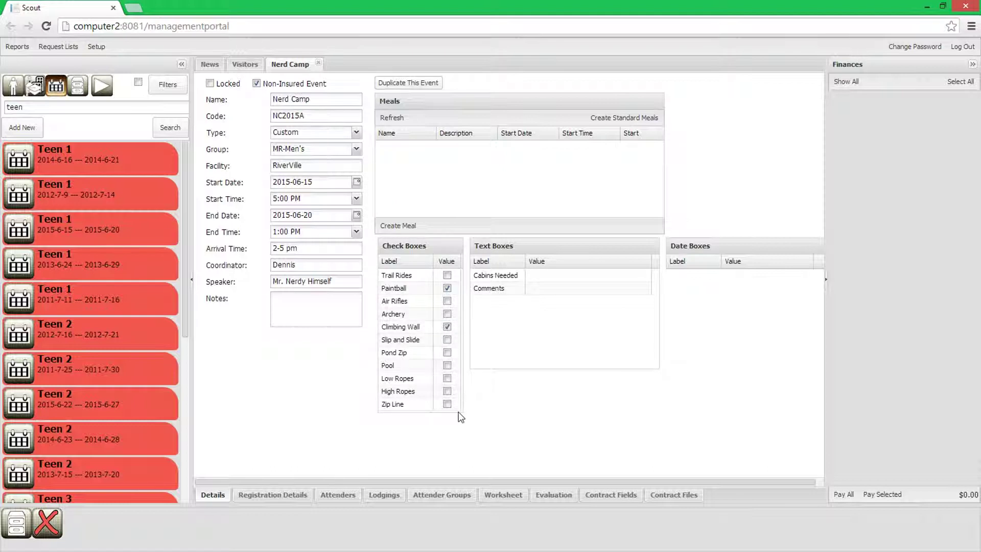
click(447, 366)
Step: Fill in the event's Cabins Needed value as "2 Cabins w/o bathrooms. 4 Cabins w/ bathrooms"
click(545, 274)
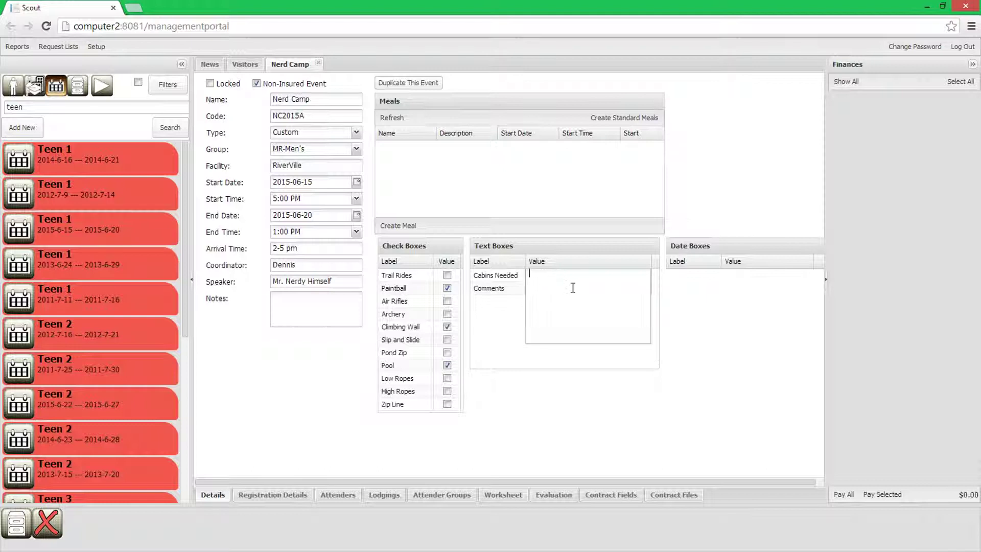
text(2 Cabins vso bathrooms. 4 CAbins)
key(BackSpace)
key(BackSpace)
key(BackSpace)
key(BackSpace)
key(BackSpace)
key(BackSpace)
key(BackSpace)
text(athrooms. 4 )
text(Cabins w)
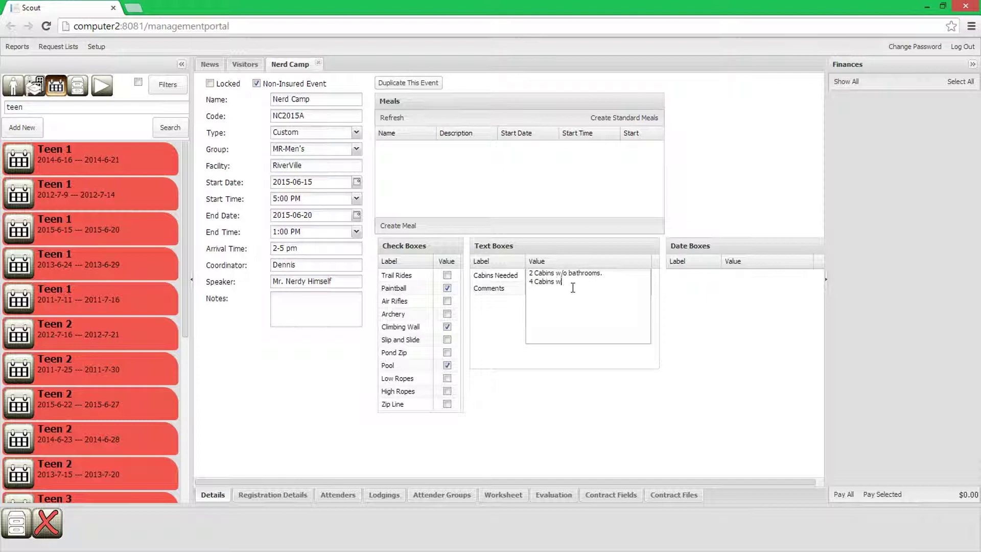
text(/ bathrooms)
click(742, 319)
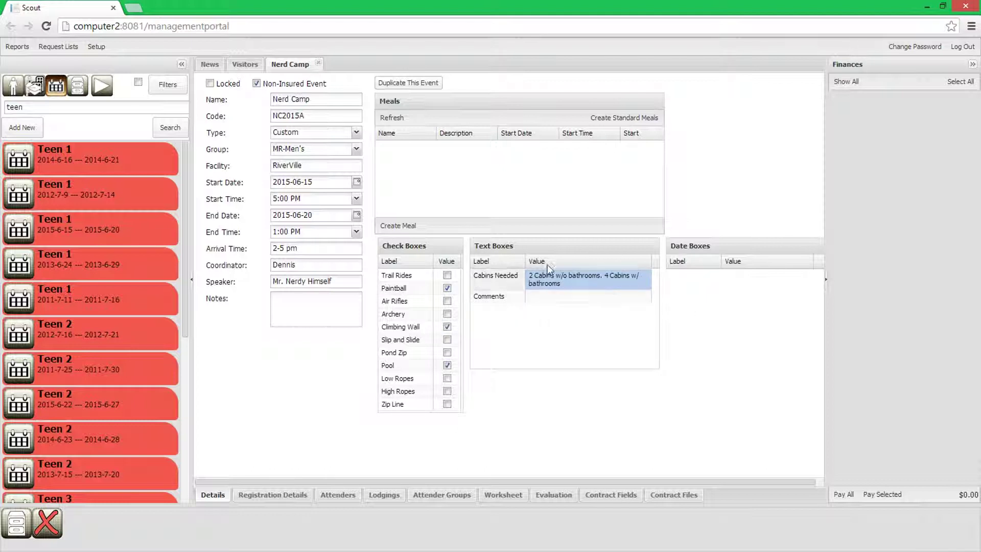